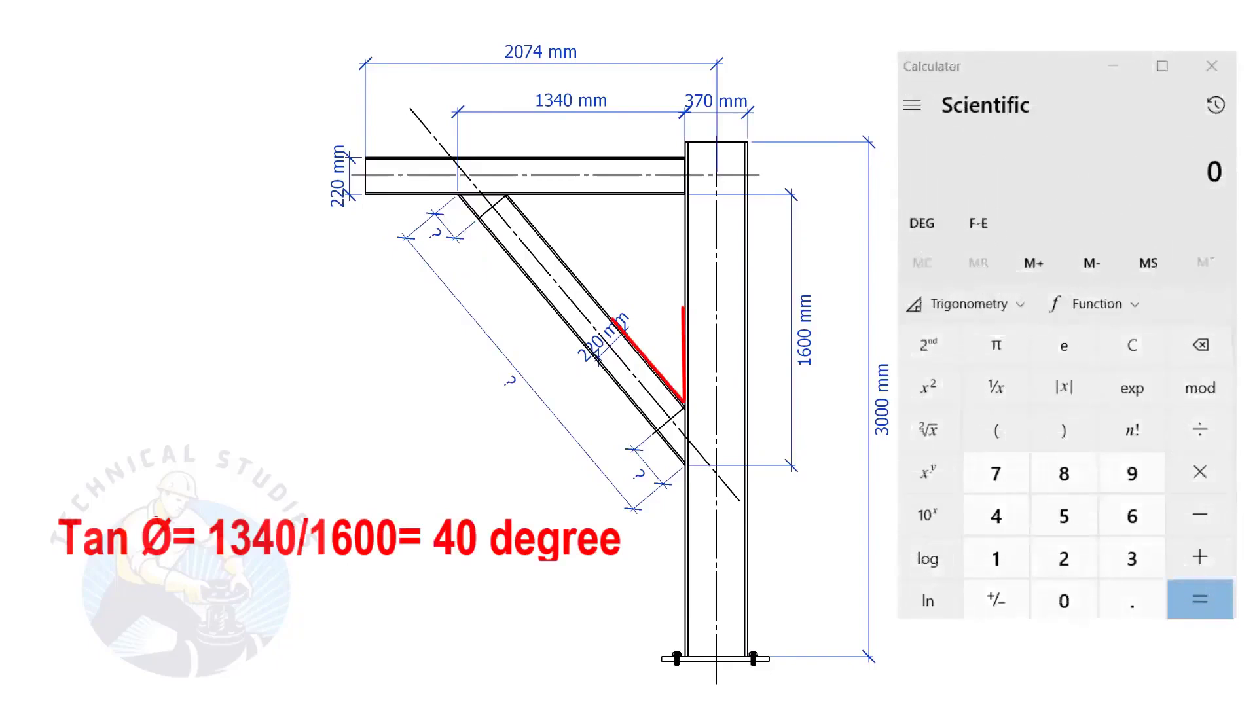
Divide 1340 by 1600 to get the ratio 0.8375.
{"action": "left_click", "coordinate": [995, 557]}
{"action": "left_click", "coordinate": [1132, 558]}
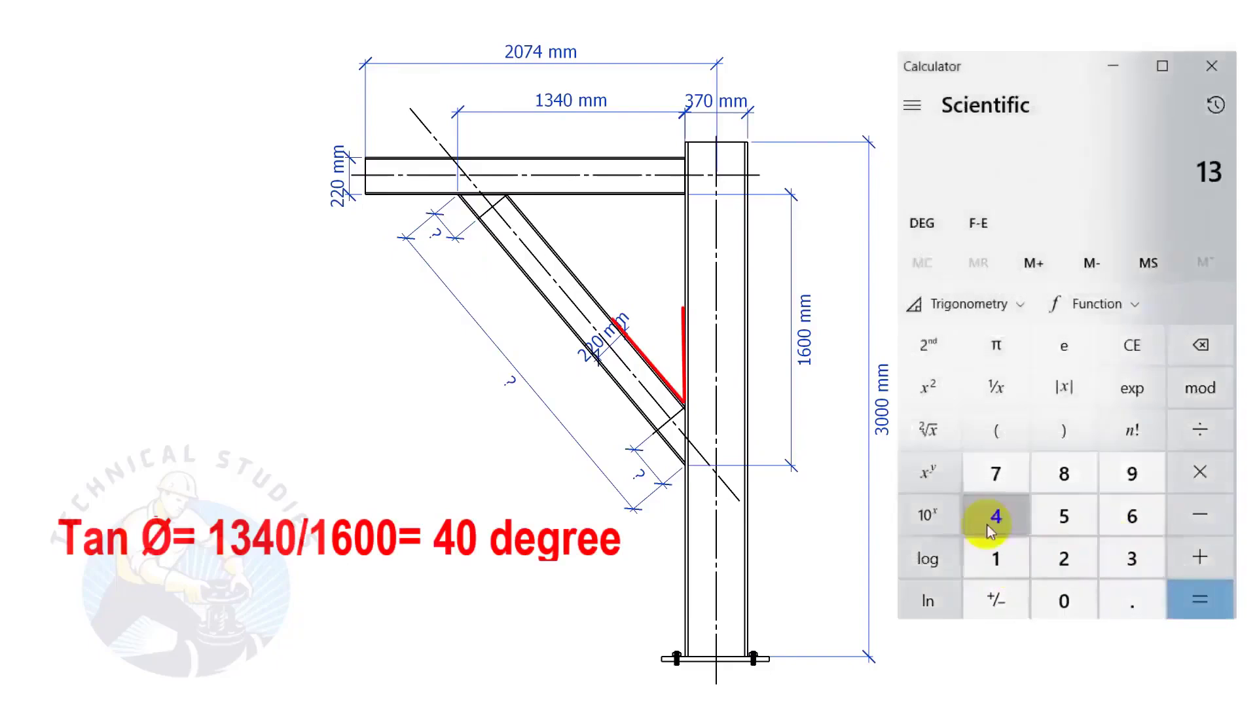
{"action": "left_click", "coordinate": [990, 524]}
{"action": "left_click", "coordinate": [1060, 600]}
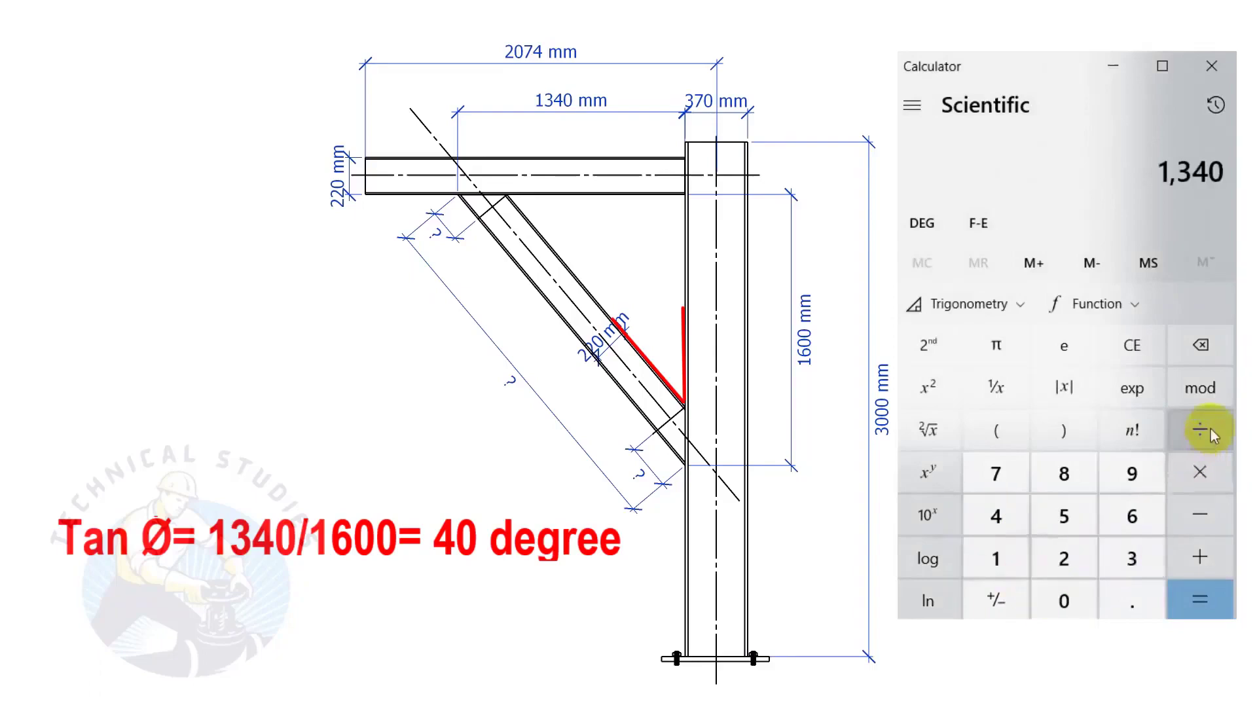
{"action": "left_click", "coordinate": [1199, 430]}
{"action": "left_click", "coordinate": [996, 558]}
{"action": "left_click", "coordinate": [1133, 519]}
{"action": "left_click", "coordinate": [1054, 604]}
{"action": "left_click", "coordinate": [1054, 603]}
{"action": "left_click", "coordinate": [1199, 599]}
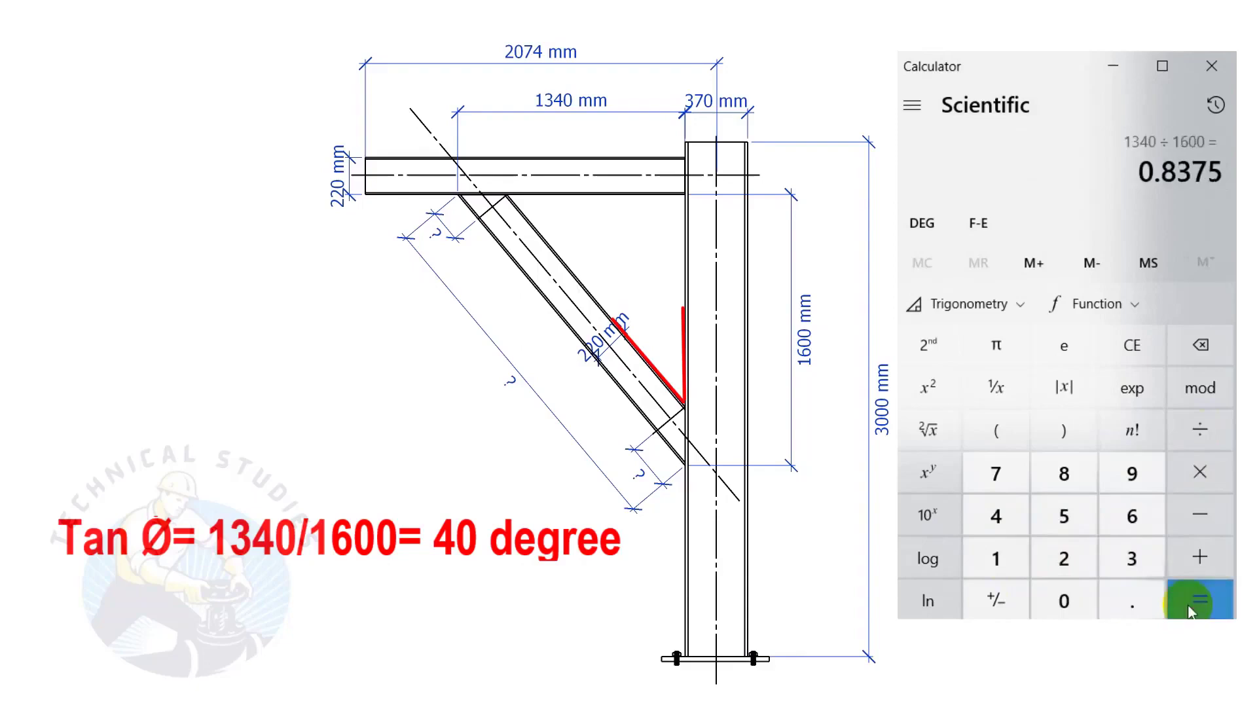
Take the inverse tangent of 0.8375, giving a brace angle of about 39.95°.
{"action": "left_click", "coordinate": [940, 305]}
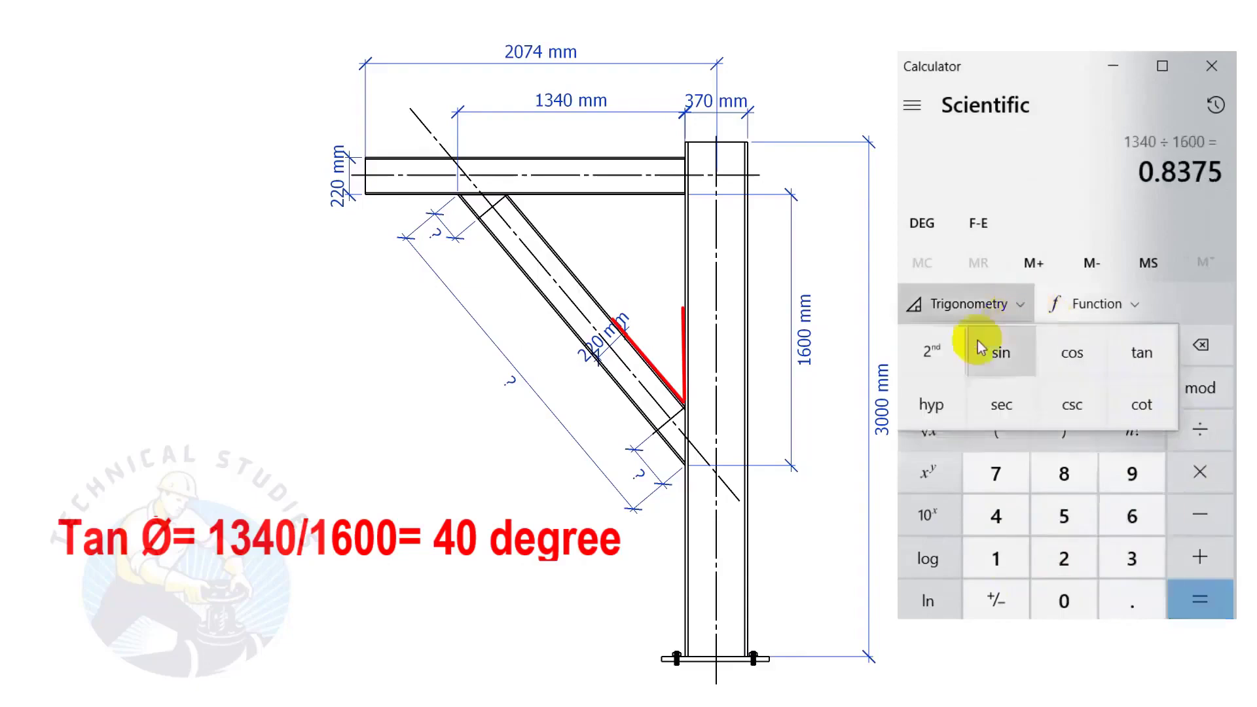
{"action": "left_click", "coordinate": [928, 354]}
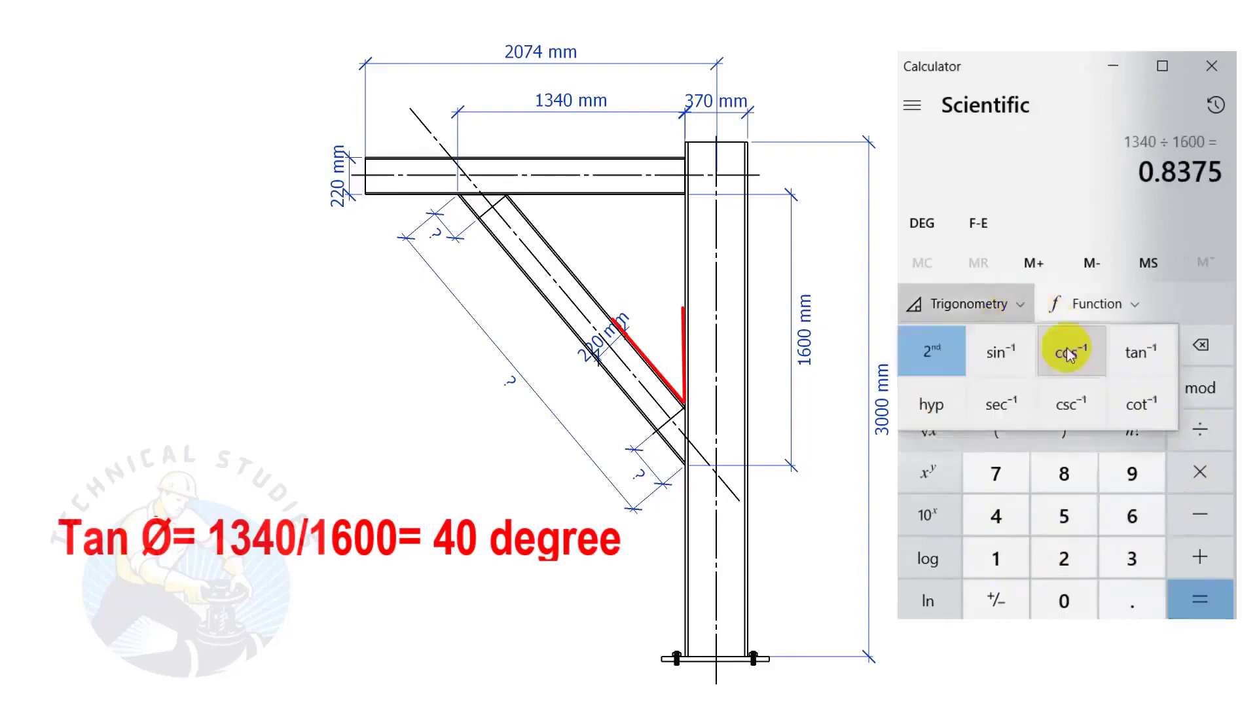
{"action": "left_click", "coordinate": [1139, 353]}
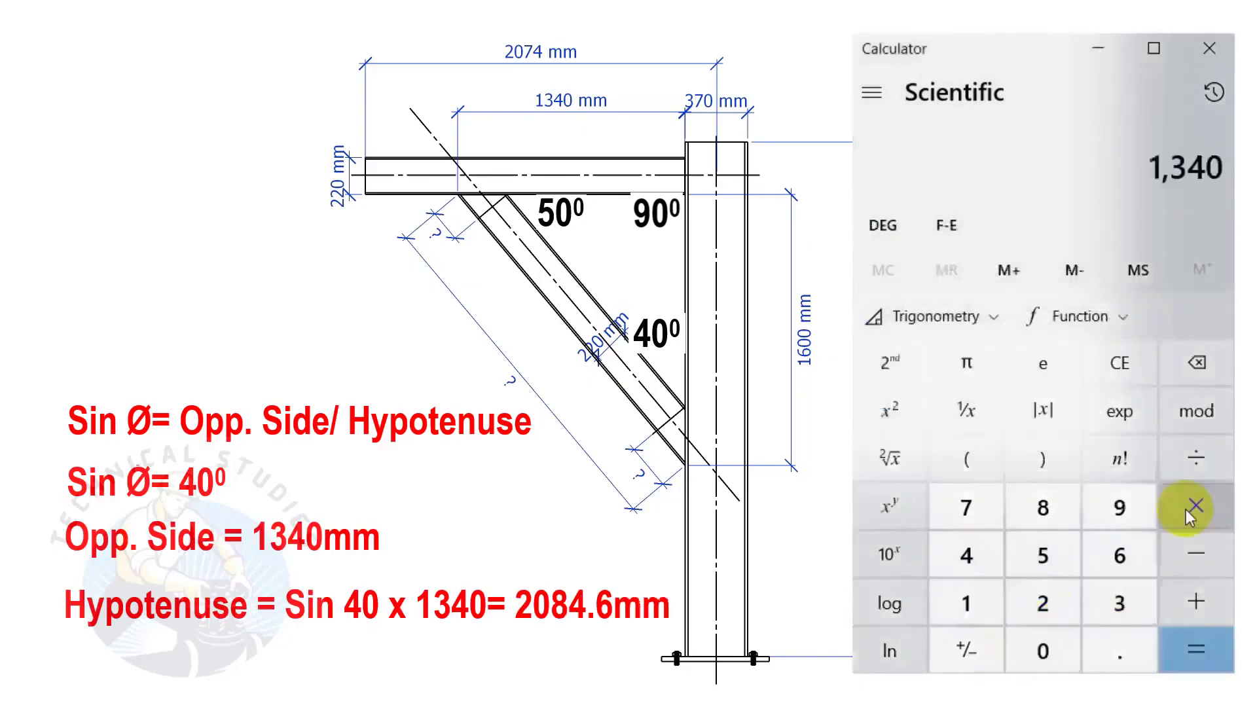
Divide 1340 by sin 40° for a brace length of about 2,084.67 mm.
{"action": "left_click", "coordinate": [1205, 459]}
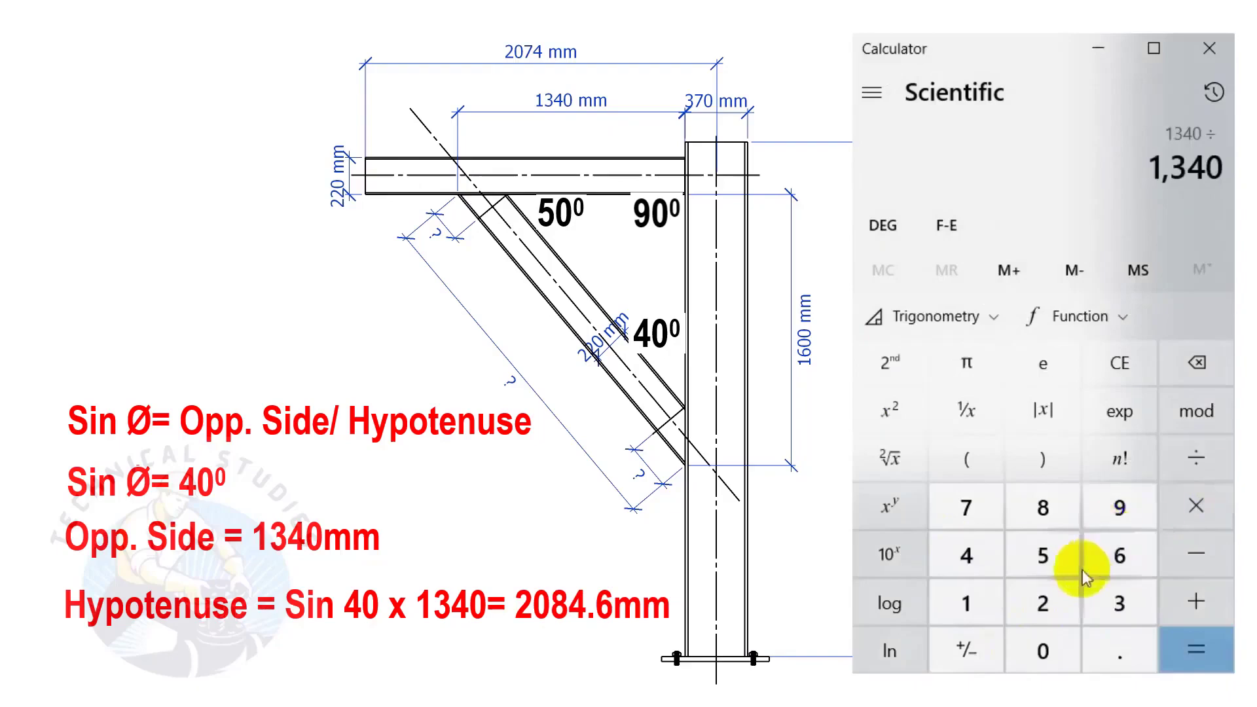
{"action": "left_click", "coordinate": [966, 555]}
{"action": "left_click", "coordinate": [1041, 650]}
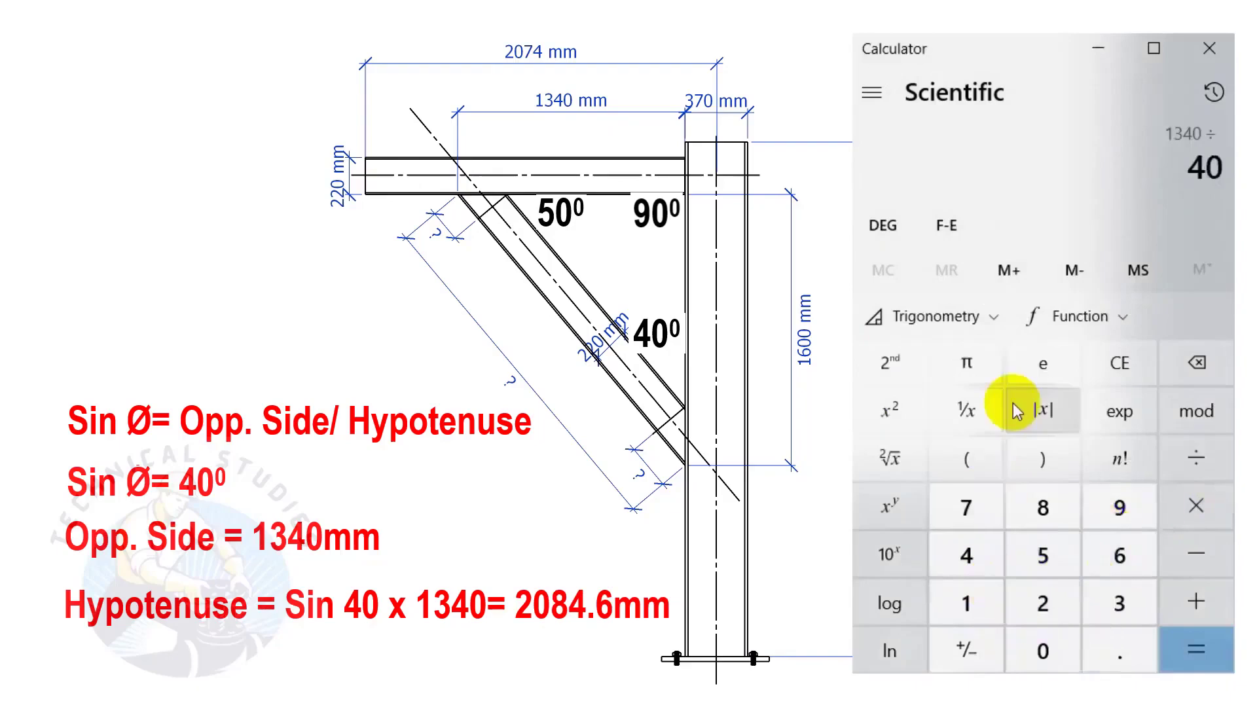
{"action": "left_click", "coordinate": [1001, 319]}
{"action": "left_click", "coordinate": [974, 370]}
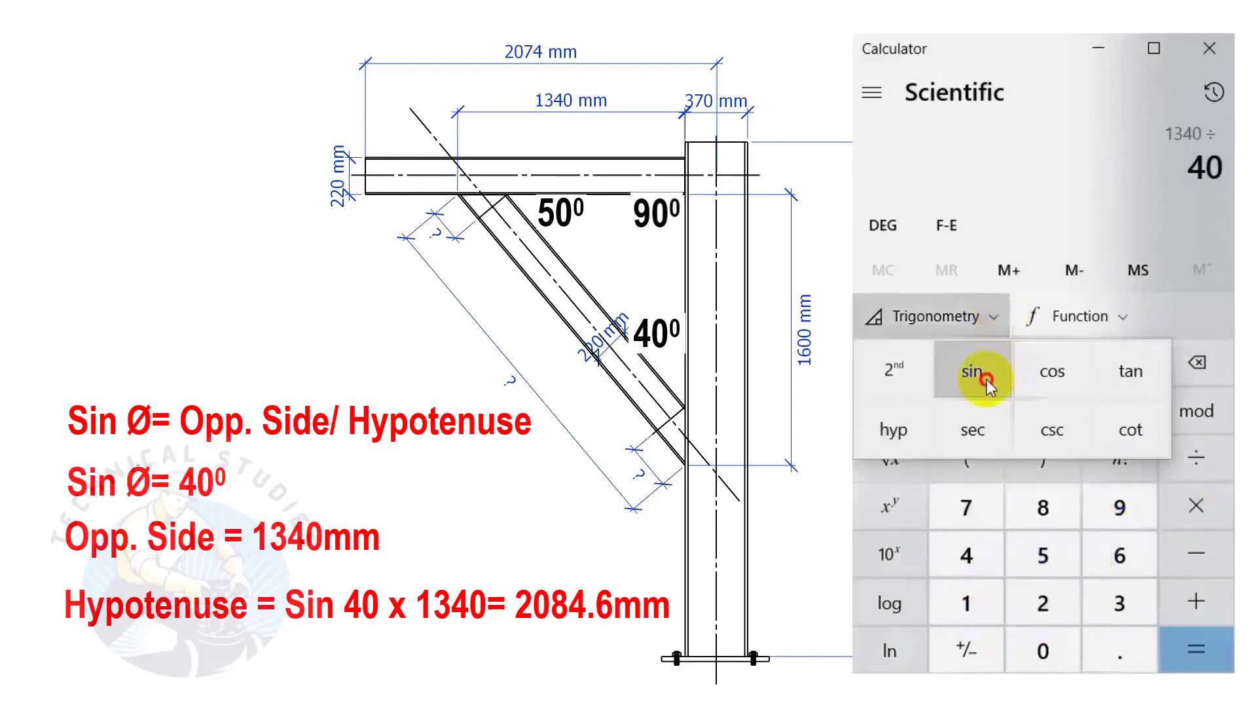
{"action": "left_click", "coordinate": [1208, 664]}
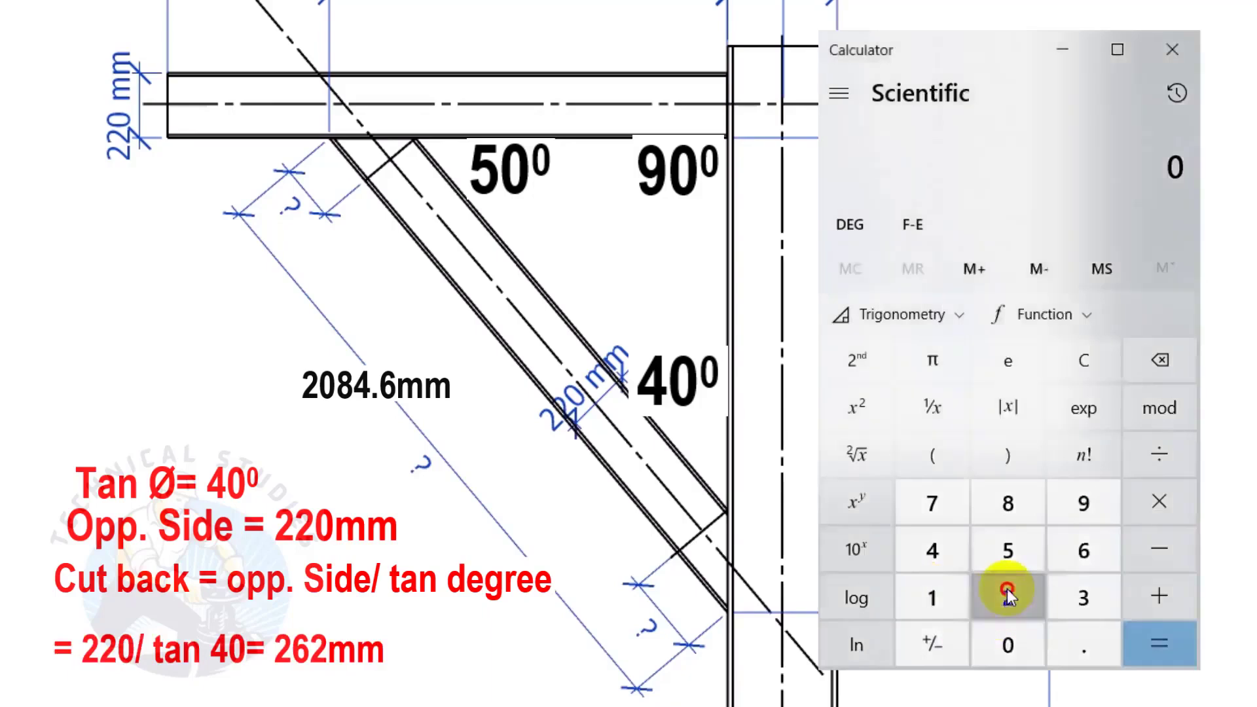
{"action": "left_click", "coordinate": [1007, 594]}
Divide 220 by tan 40° for a cut-back of about 262.19 mm.
{"action": "left_click", "coordinate": [1007, 644]}
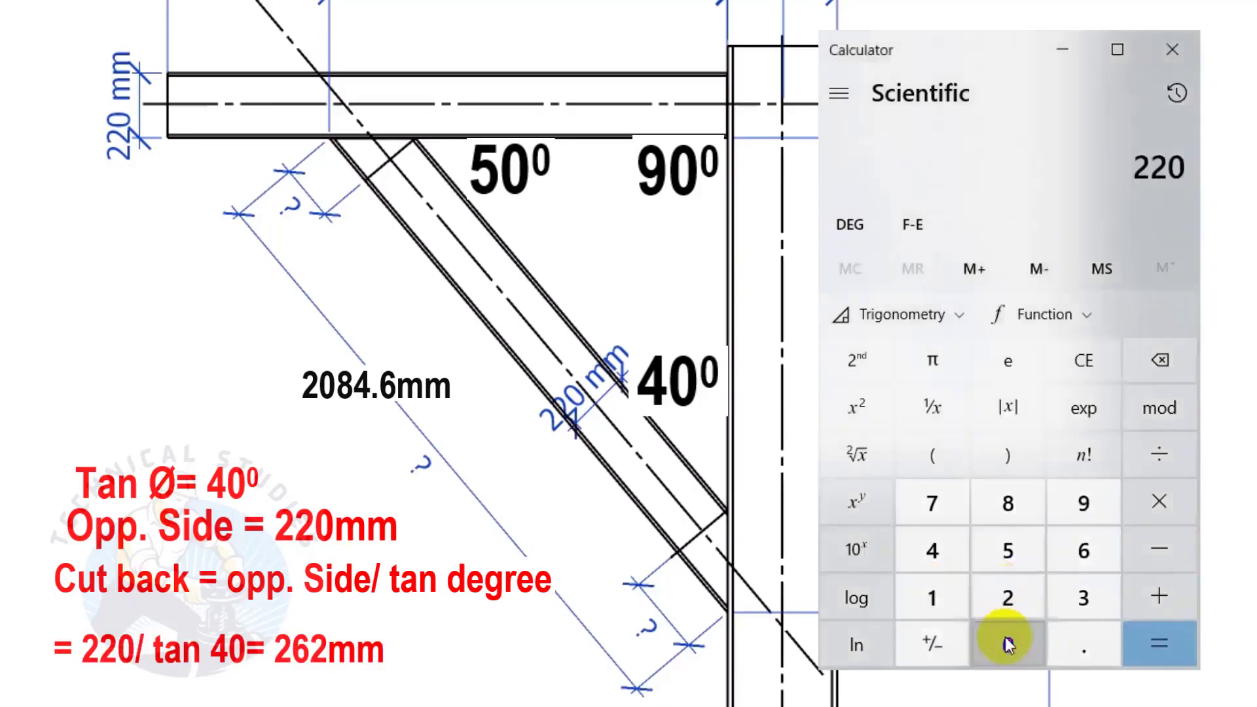
{"action": "left_click", "coordinate": [1178, 454]}
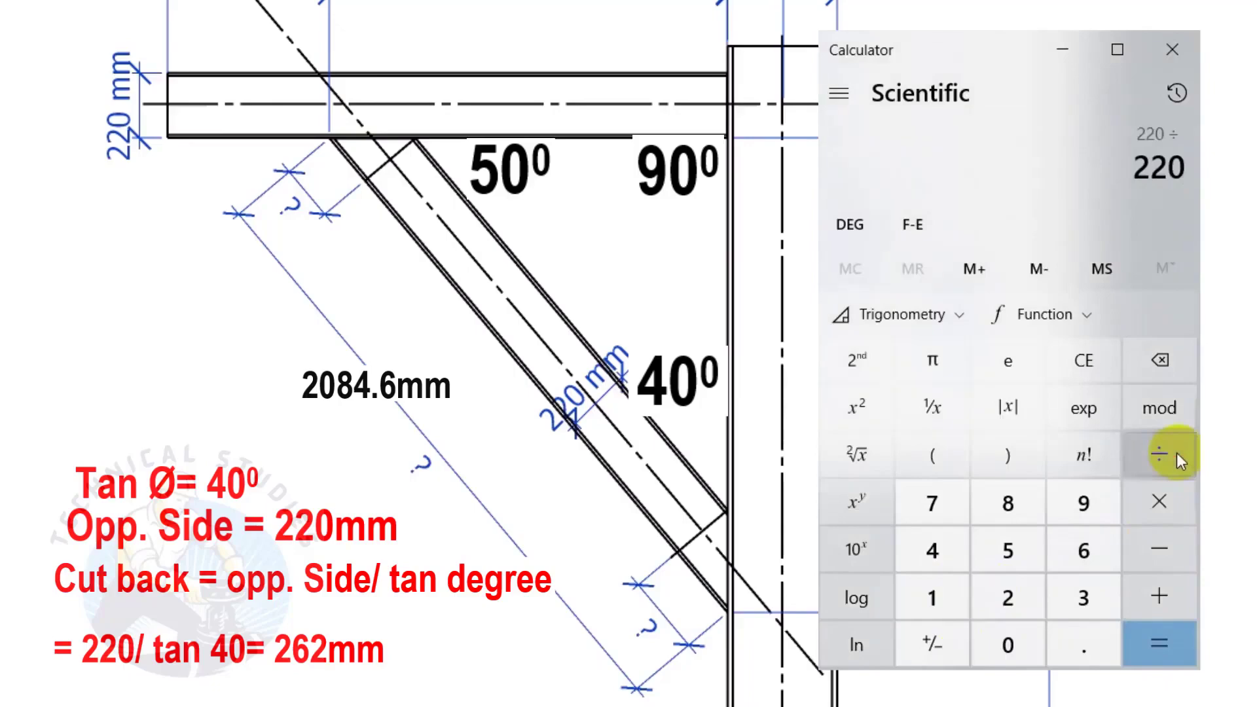
{"action": "left_click", "coordinate": [917, 549]}
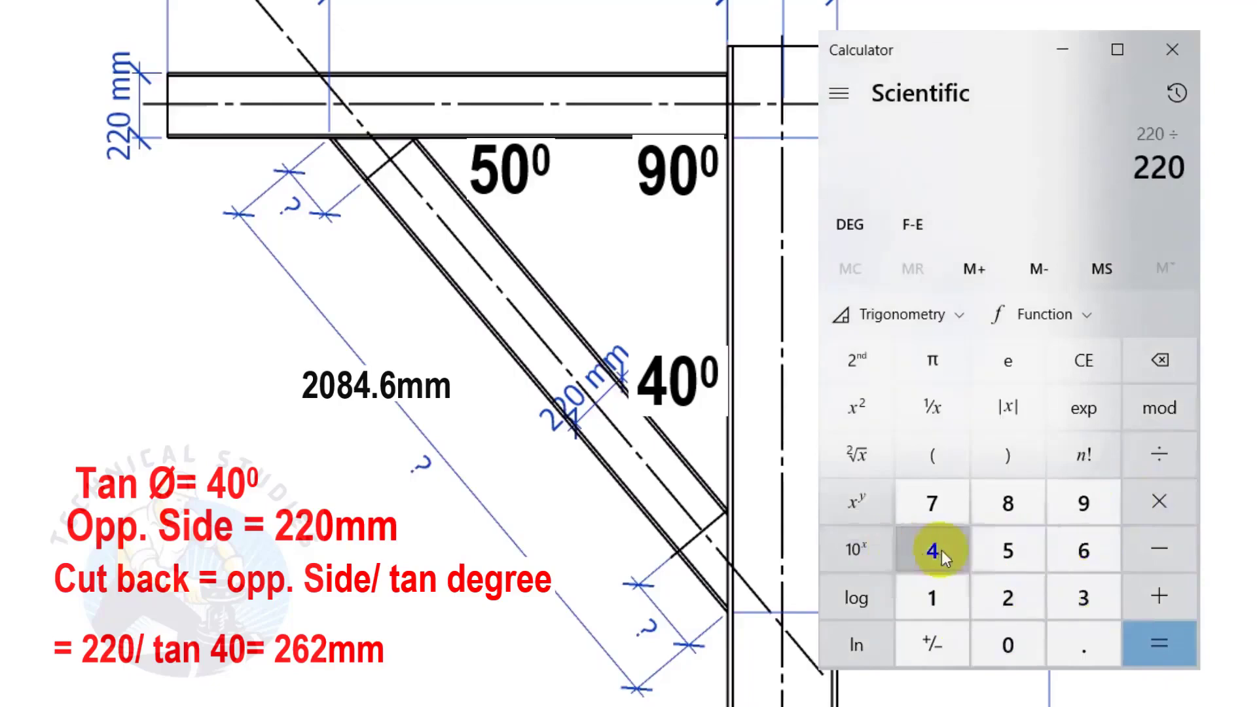
{"action": "left_click", "coordinate": [1004, 641]}
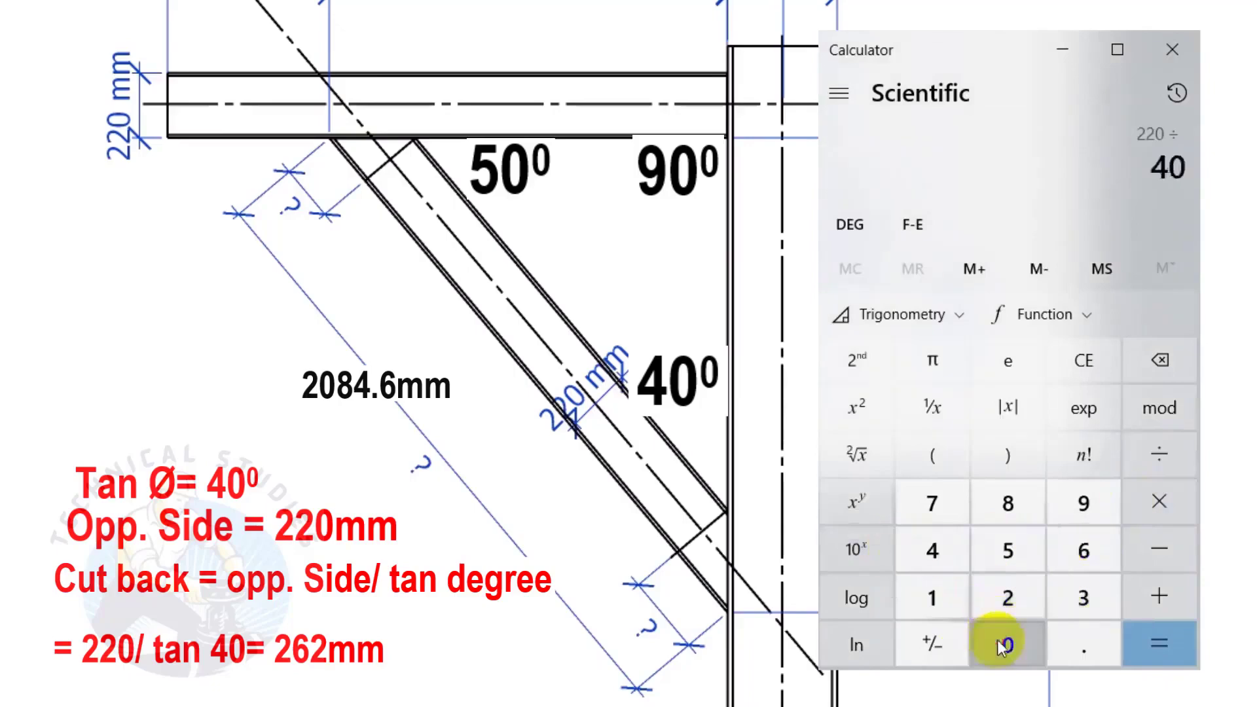
{"action": "left_click", "coordinate": [960, 313]}
{"action": "left_click", "coordinate": [1114, 372]}
{"action": "left_click", "coordinate": [1192, 645]}
{"action": "left_click", "coordinate": [1195, 645]}
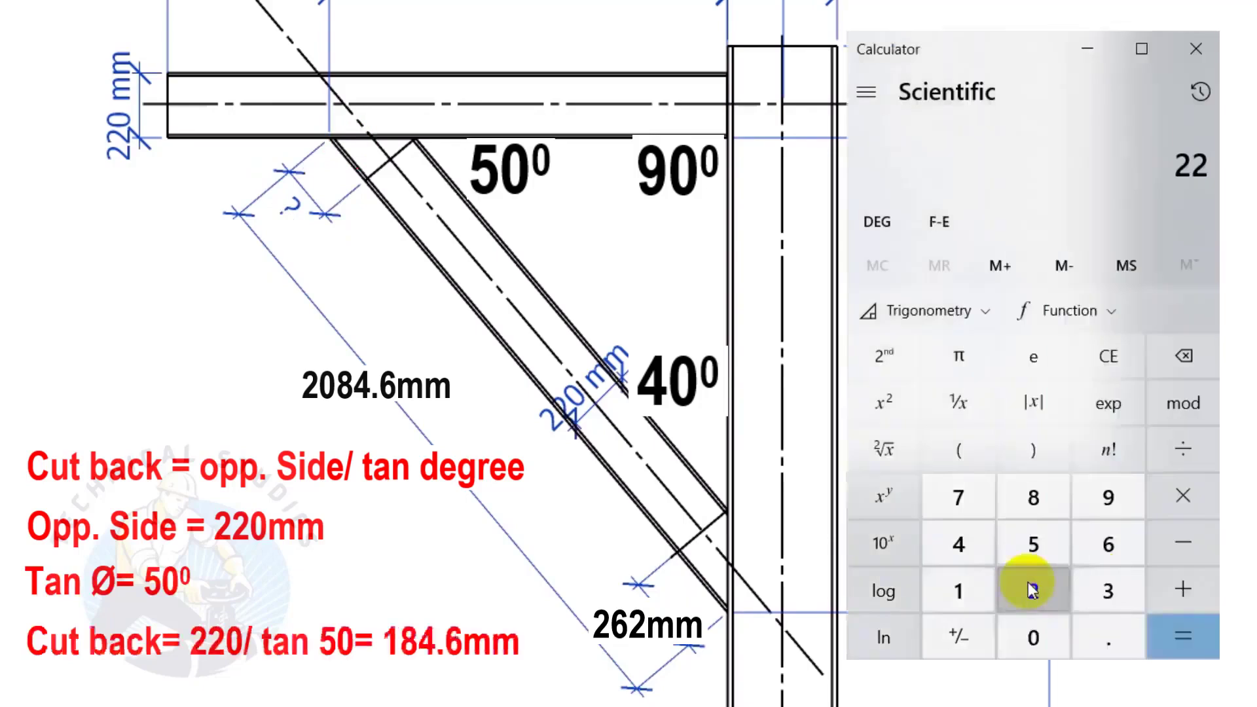
Enter 220 ÷ to begin the 50° cut-back calculation.
{"action": "left_click", "coordinate": [1028, 639]}
{"action": "left_click", "coordinate": [1185, 499]}
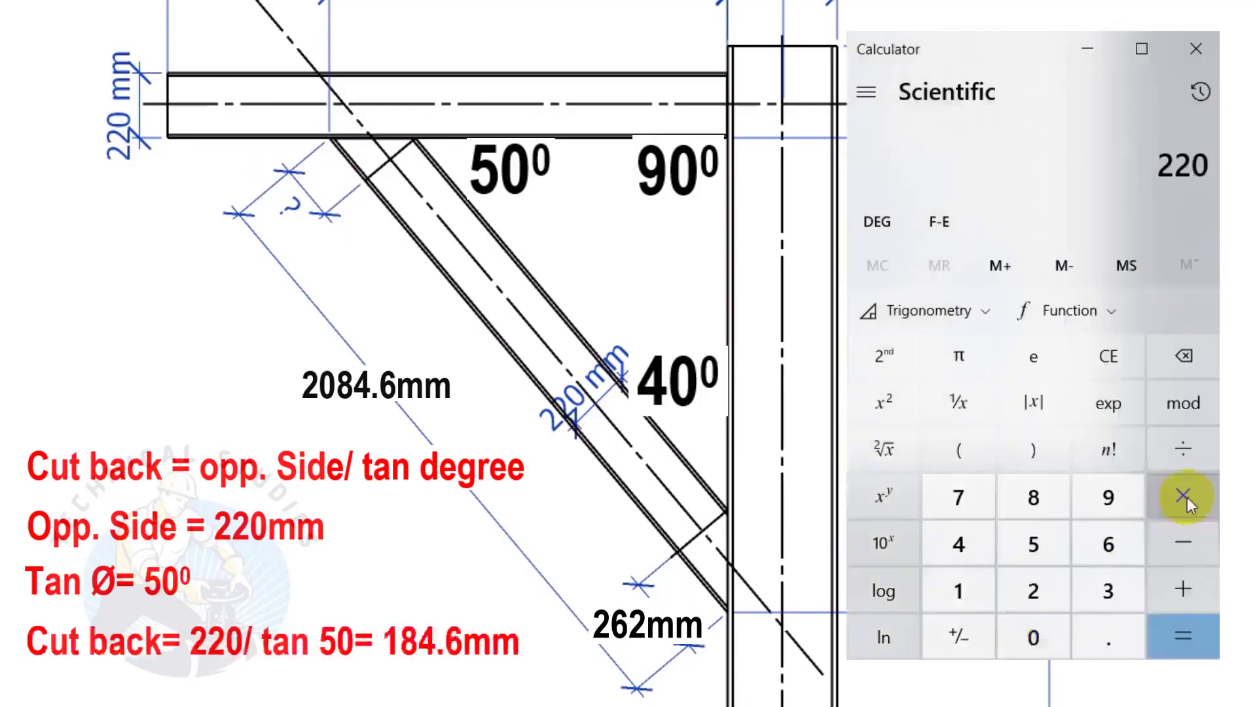
{"action": "left_click", "coordinate": [1186, 454]}
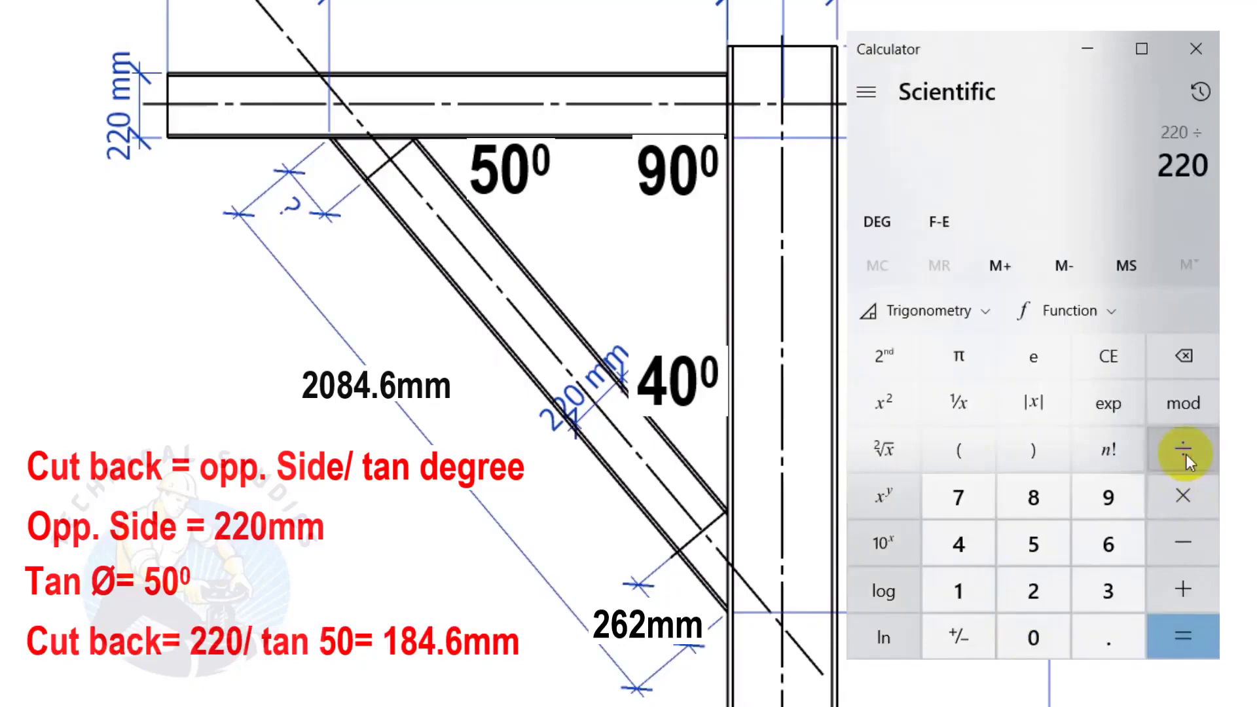